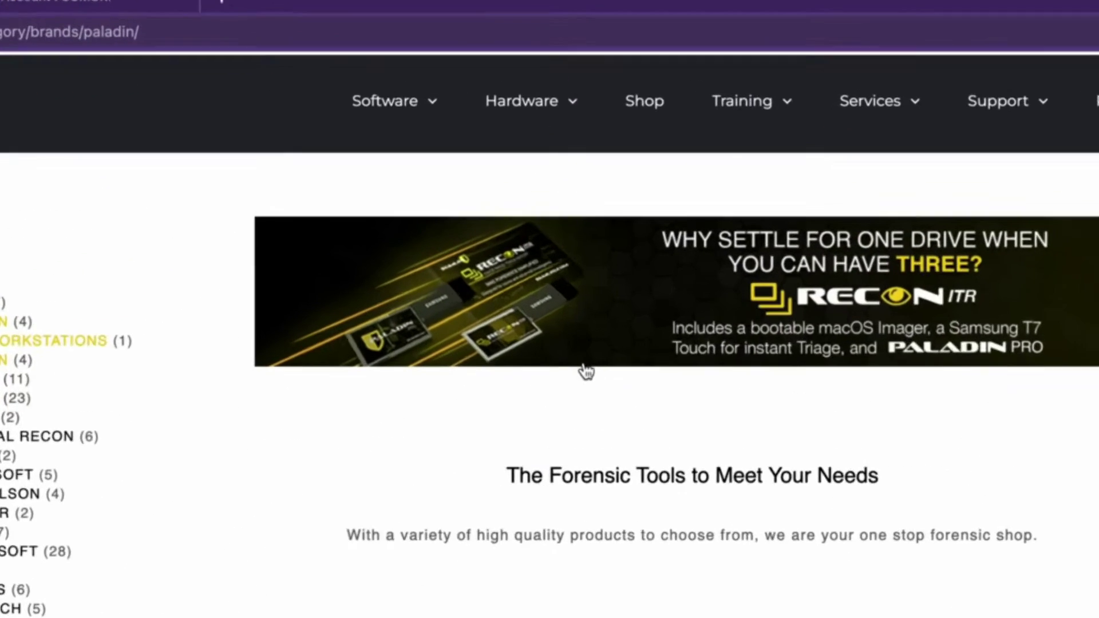
- Browse the PALADIN brand category in the SUMURI online shop, and switch to the other open browser tab
mouse_move(541, 70)
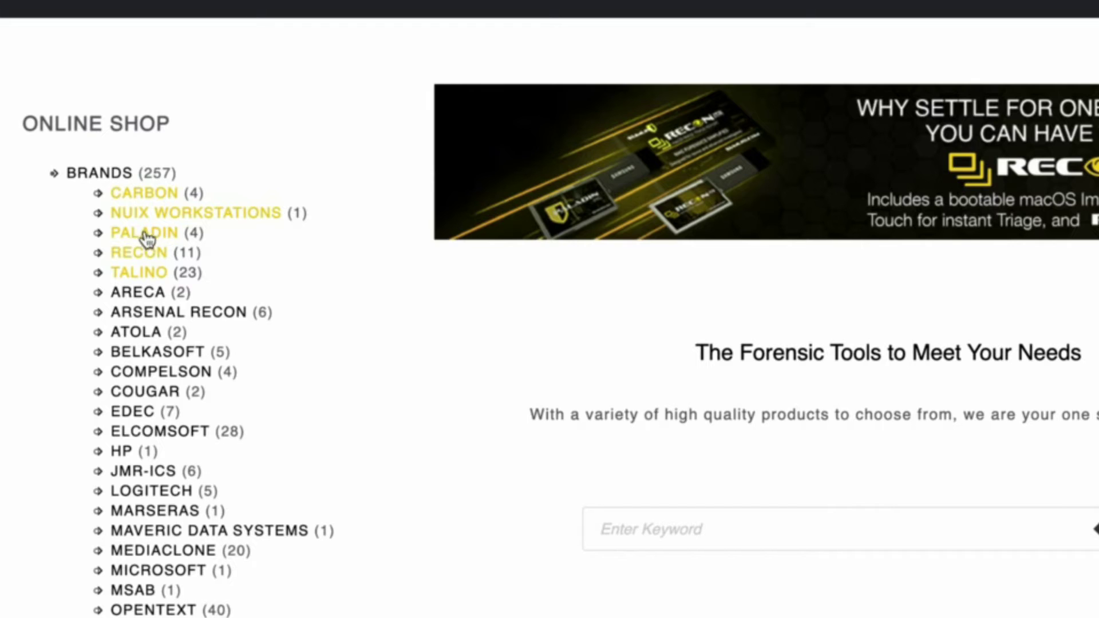
left_click(147, 239)
scroll(561, 337, "down", 1)
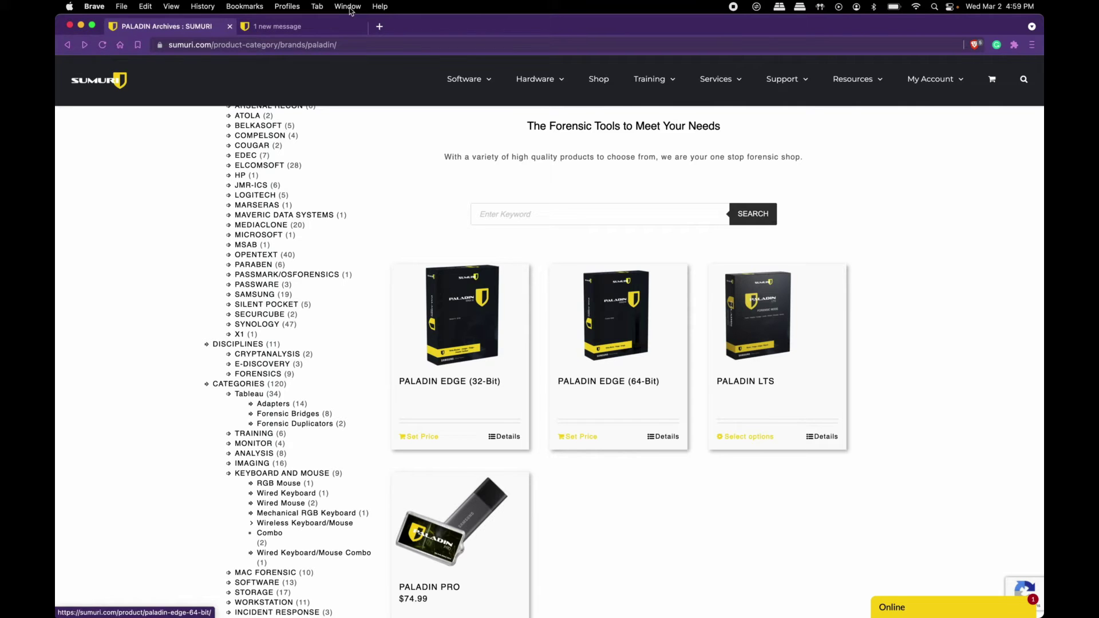
mouse_move(874, 75)
mouse_move(928, 80)
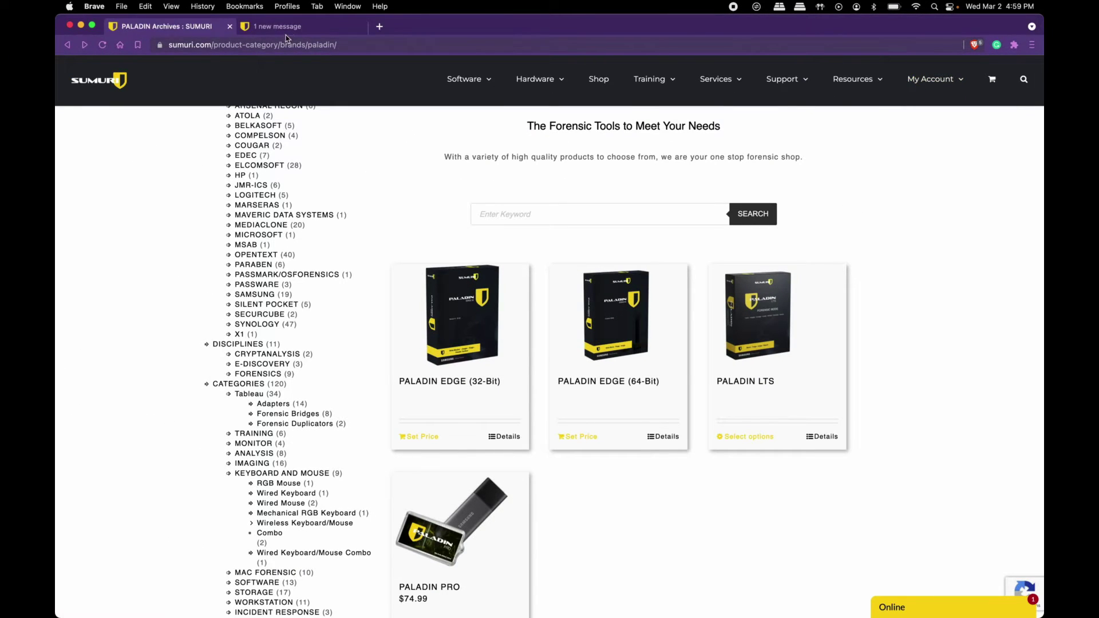
left_click(286, 28)
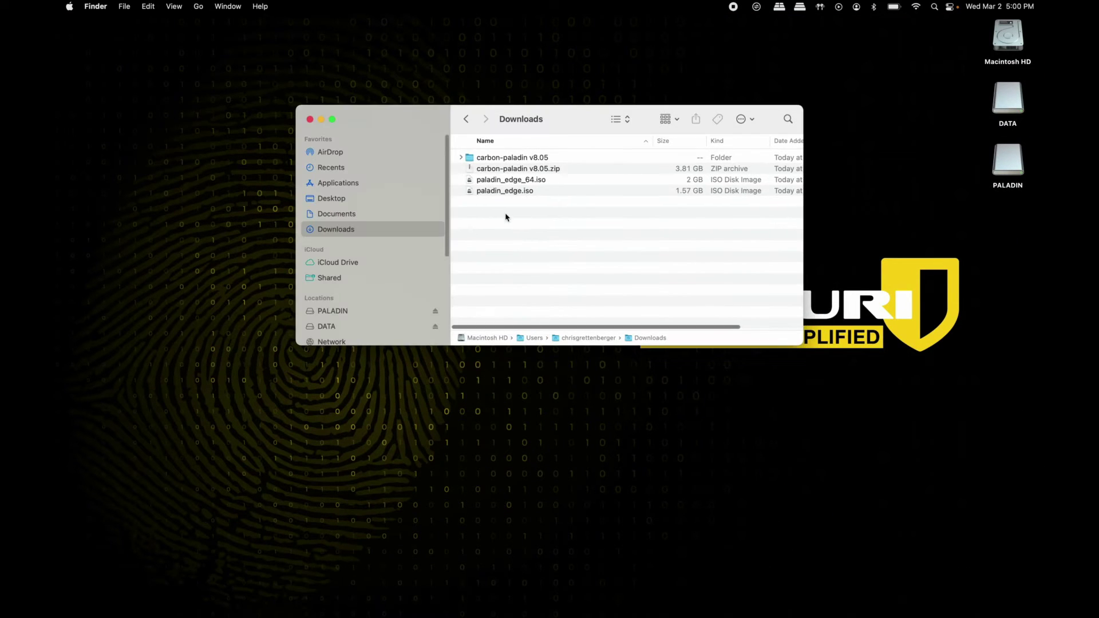
- Try to copy paladin_edge_64.iso from Downloads to the PALADIN drive, stopping at the choice to replace the existing file
left_click(504, 191)
left_click(504, 206)
left_click(506, 181)
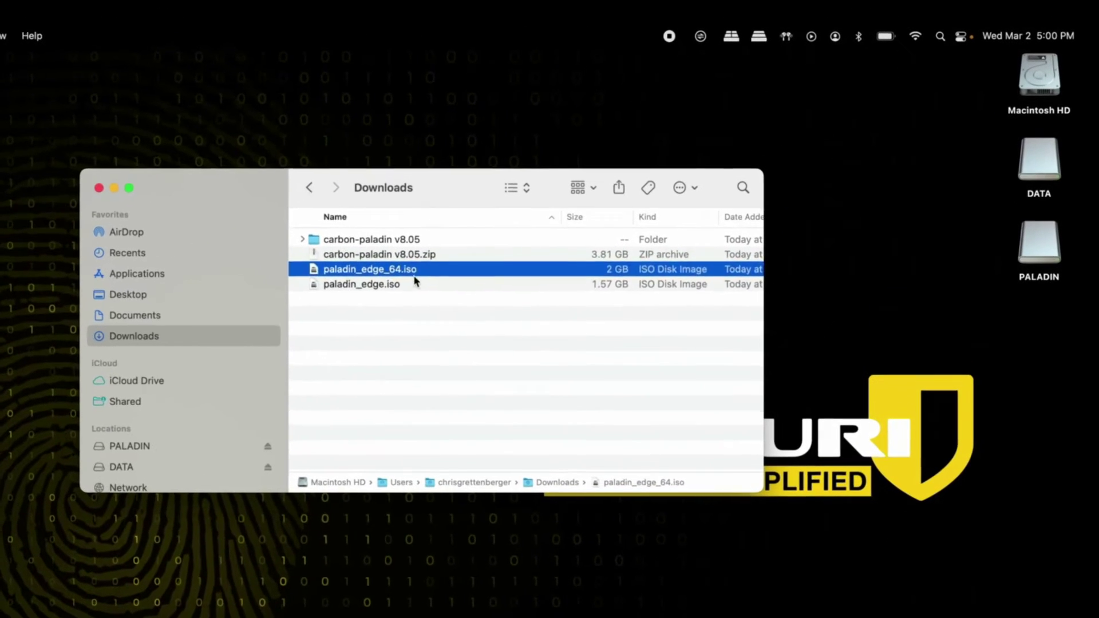
left_click(532, 192)
left_click(529, 182)
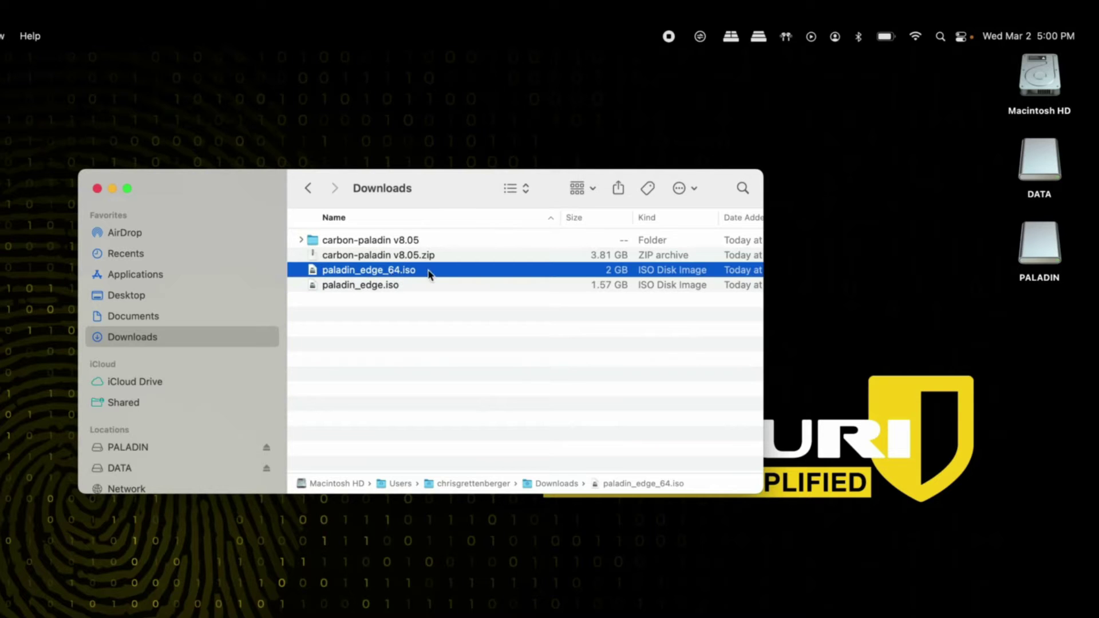
left_click_drag(404, 273, 1051, 245)
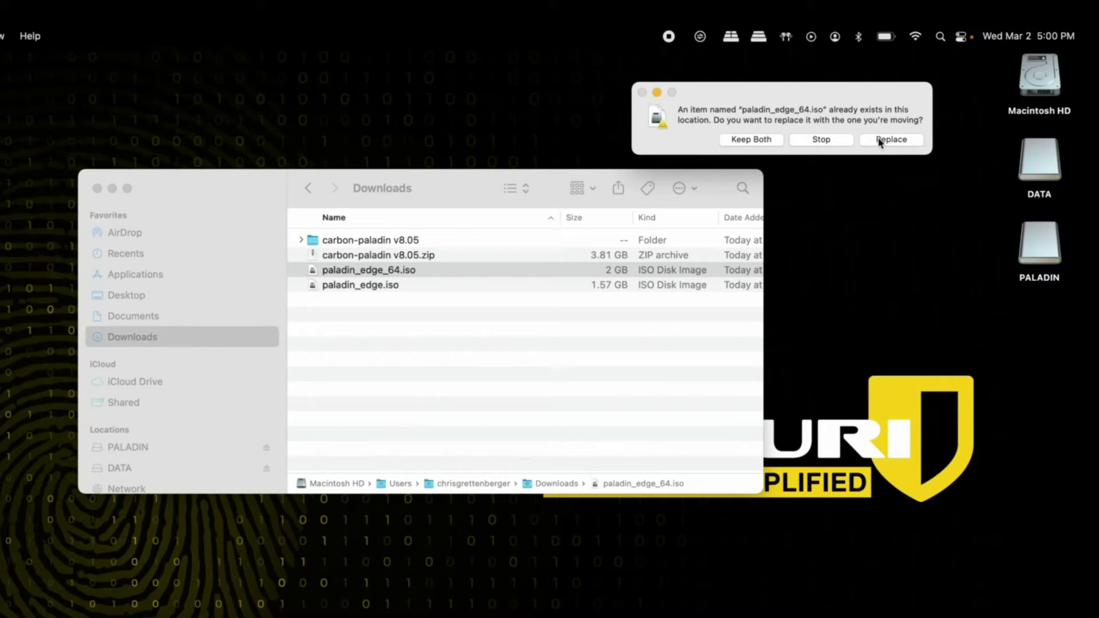
left_click(820, 140)
- Try to copy paladin_edge.iso from Downloads to the PALADIN drive, stopping instead of replacing the existing file
left_click(444, 288)
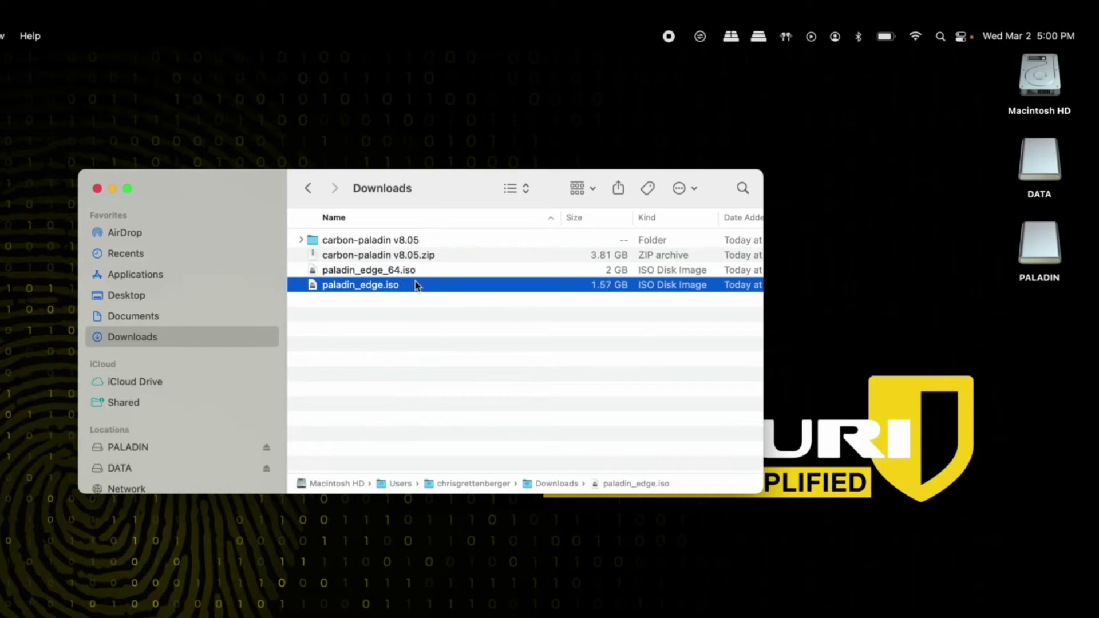
left_click_drag(409, 289, 1043, 250)
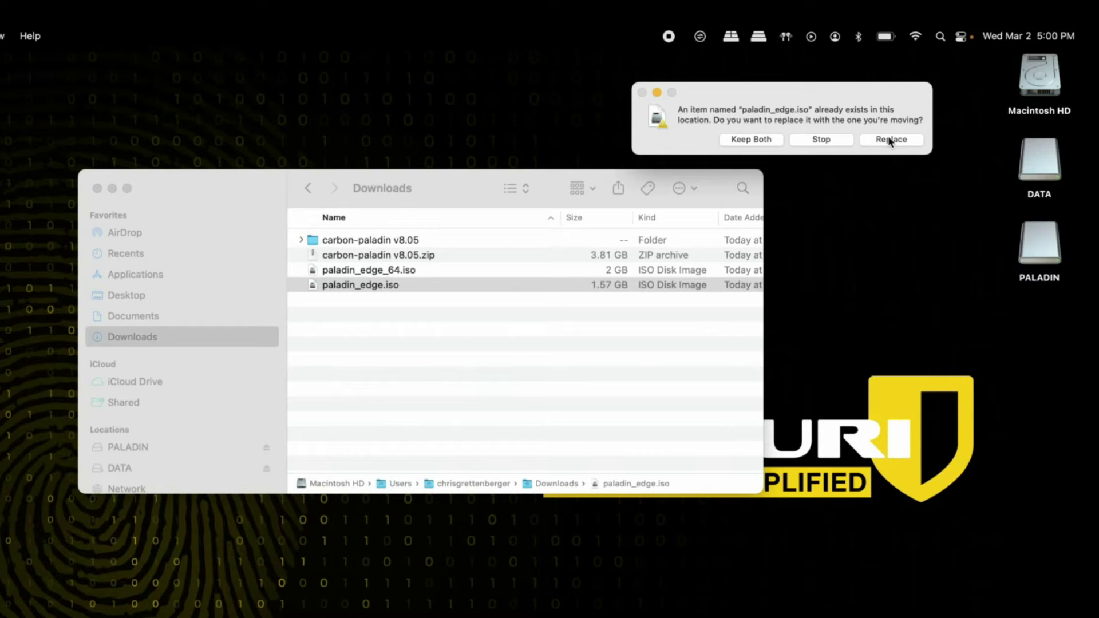
left_click(824, 139)
left_click(375, 333)
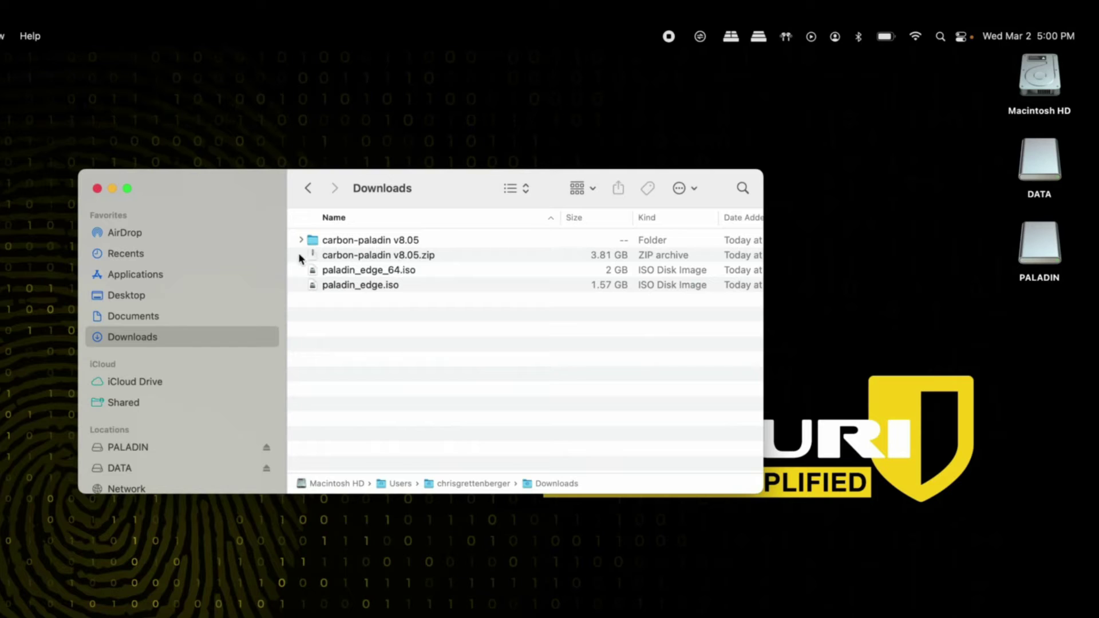
- Expand the carbon-paladin v8.05 folder in Downloads and collapse its PALADIN Pro Update Guide subfolder
left_click(358, 256)
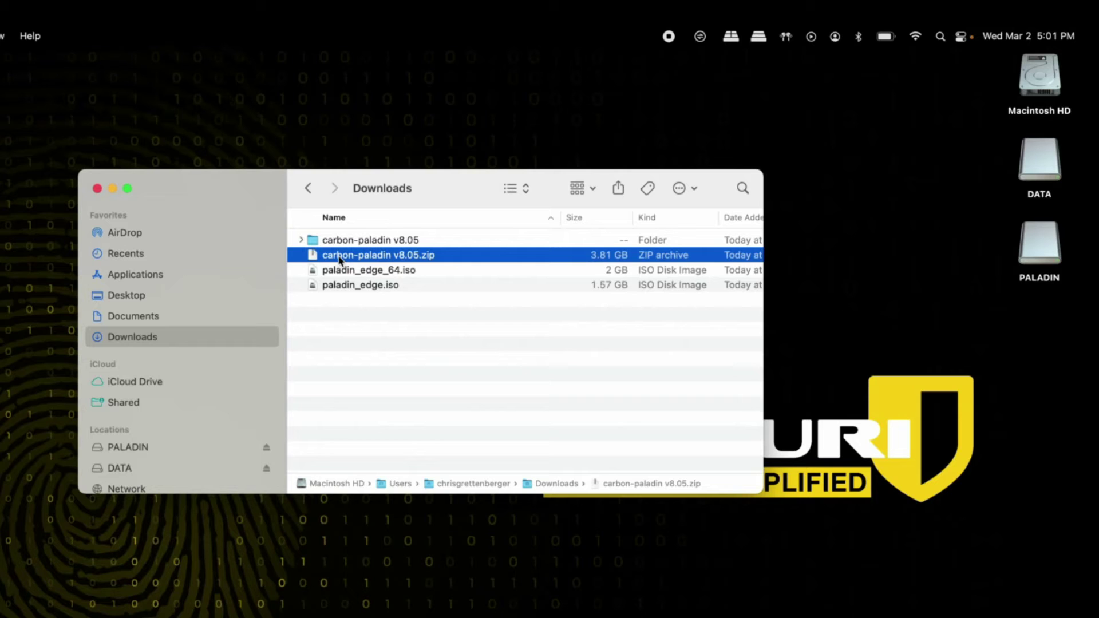
left_click(302, 240)
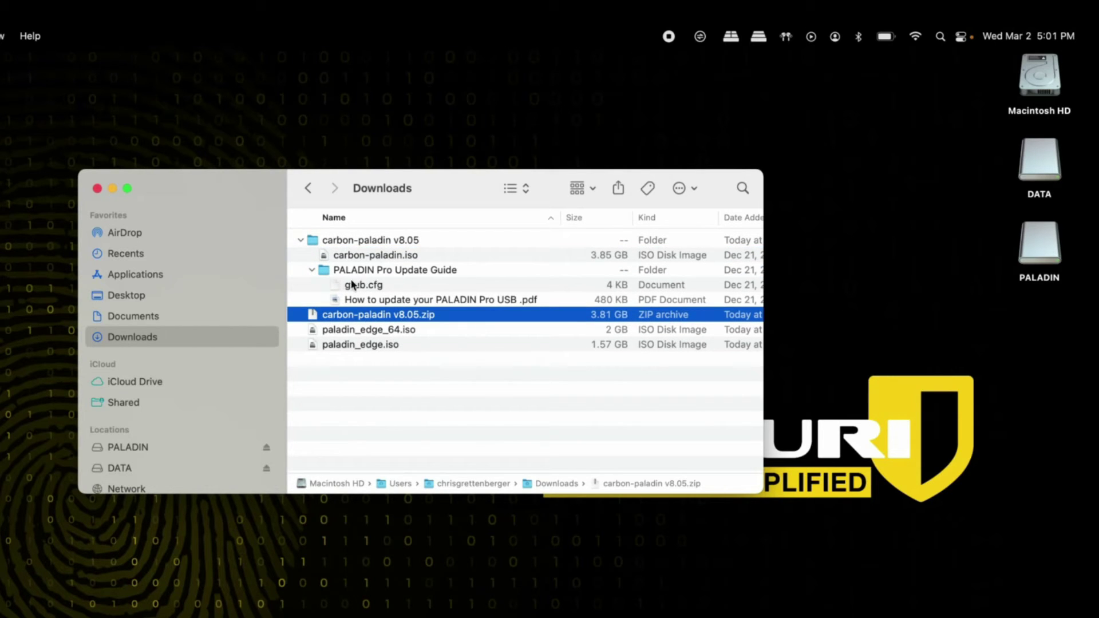
left_click(363, 272)
left_click(312, 270)
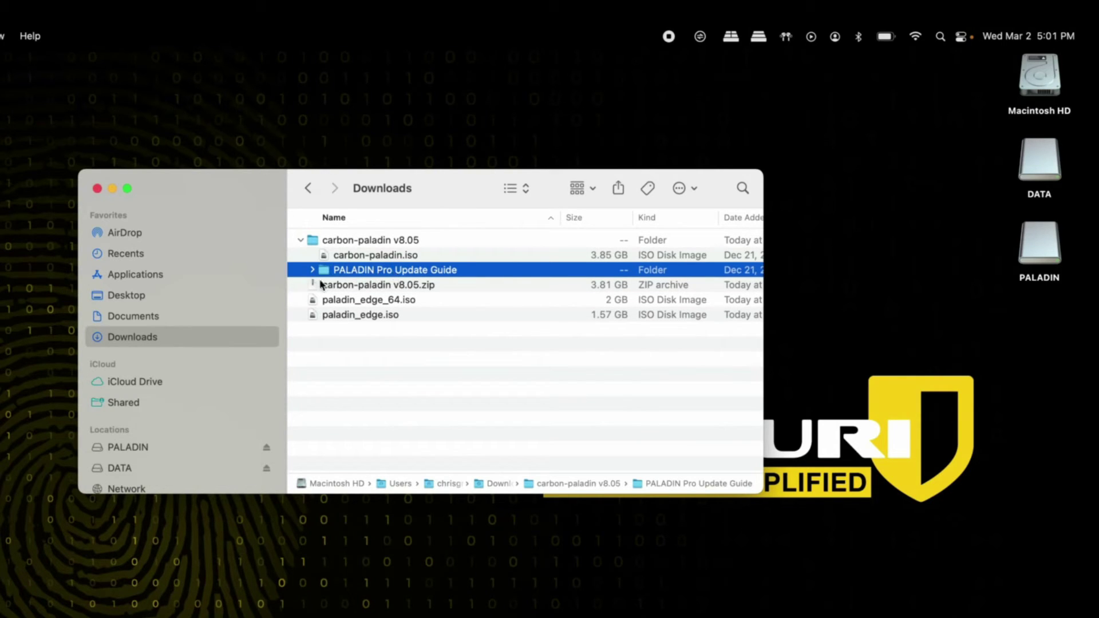
- Try to copy carbon-paladin.iso to the PALADIN drive, stopping instead of replacing the older file
left_click(336, 258)
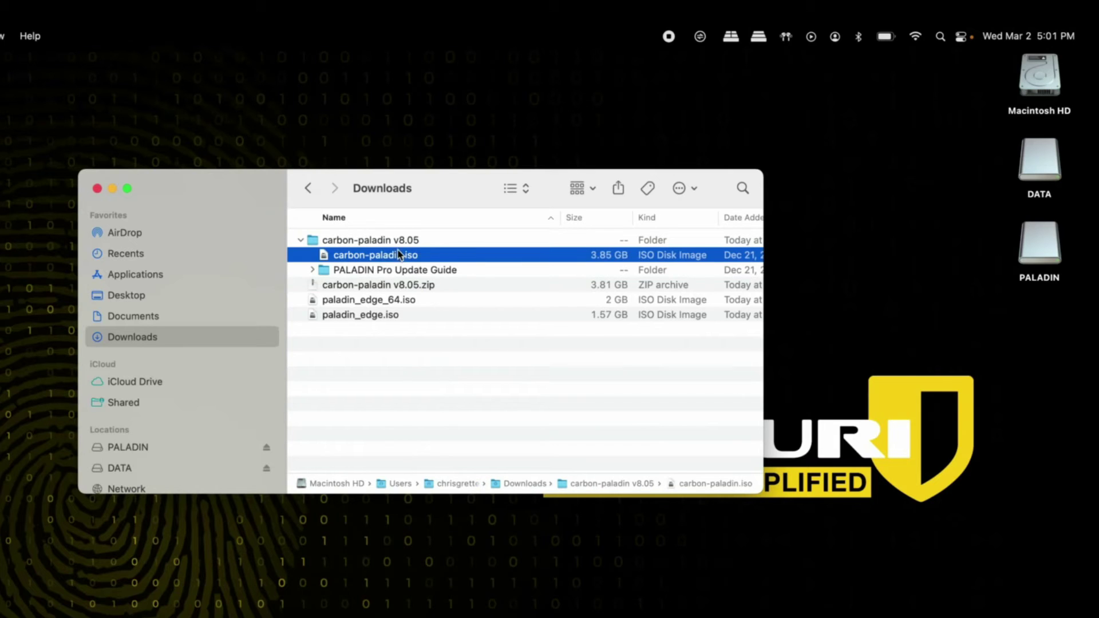
left_click_drag(415, 260, 1039, 169)
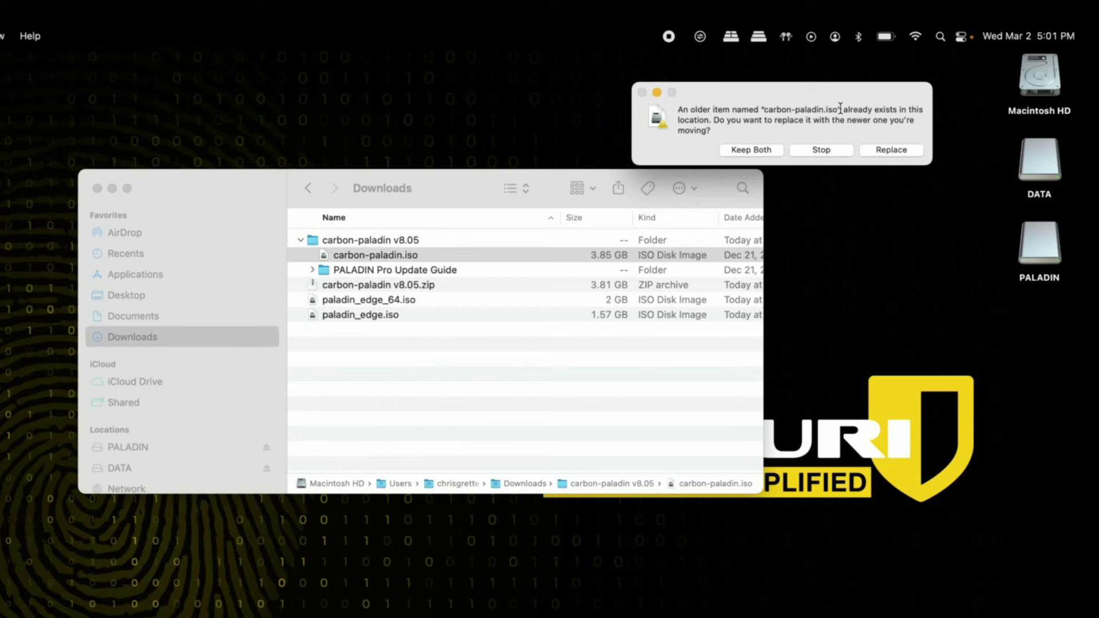
left_click(825, 153)
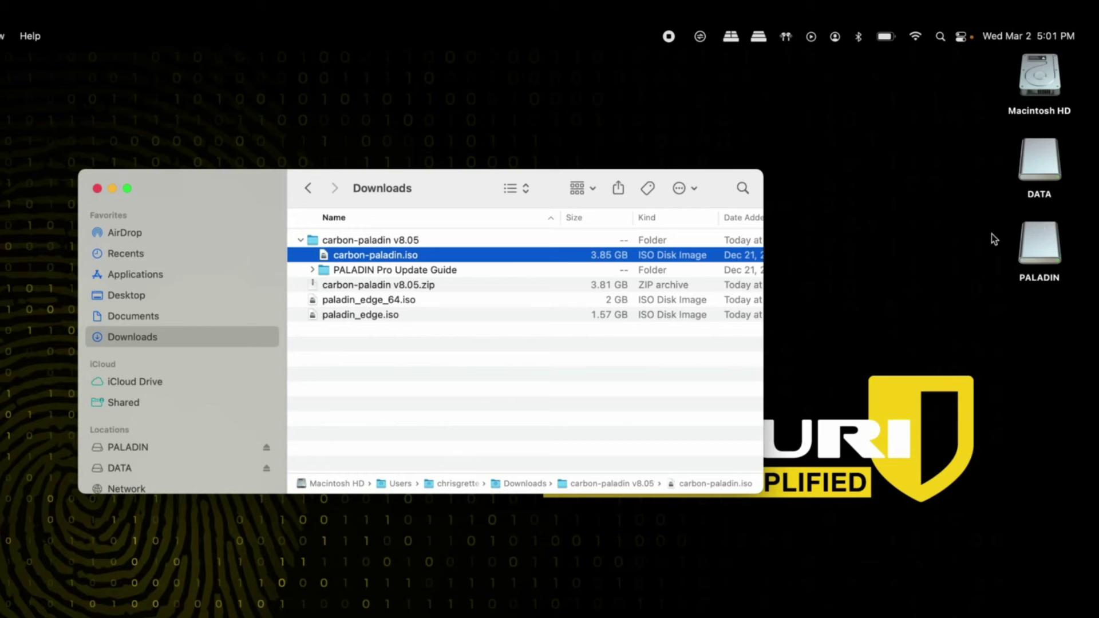
- Expand the PALADIN Pro Update Guide folder to reach grub.cfg, and open the PALADIN drive in a window beside Downloads
left_click(313, 271)
left_click(373, 284)
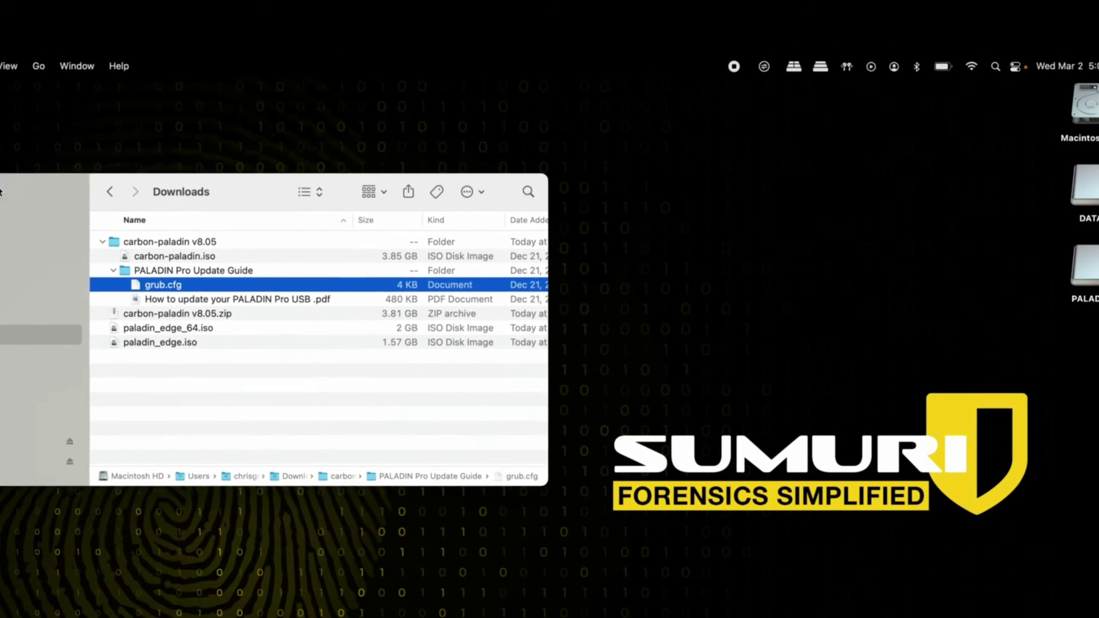
left_click_drag(0, 191, 0, 196)
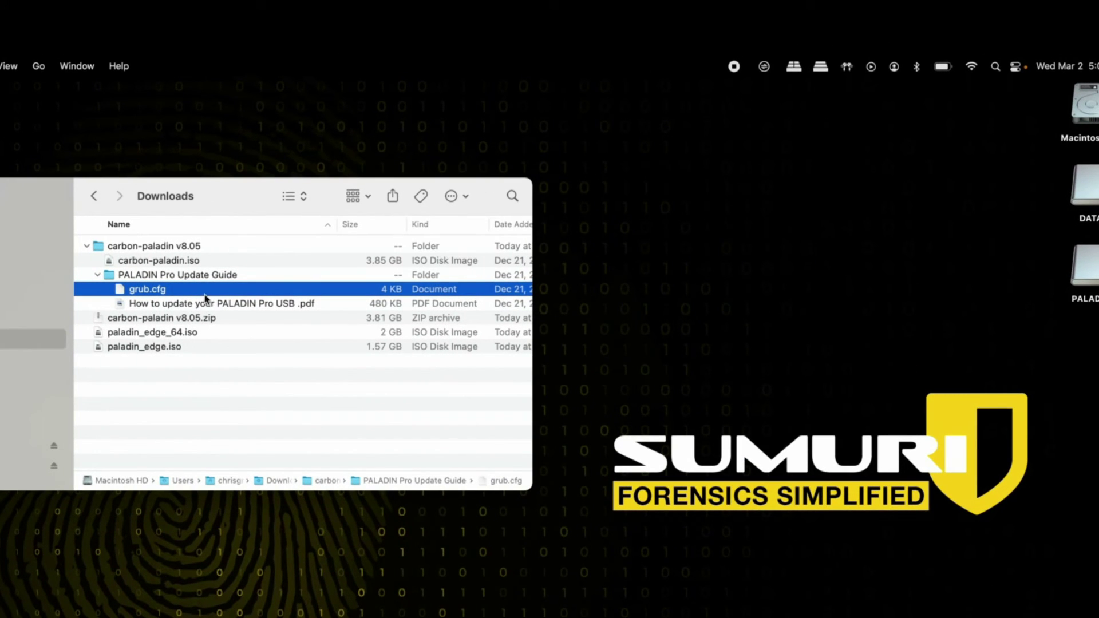
left_click_drag(136, 285, 769, 279)
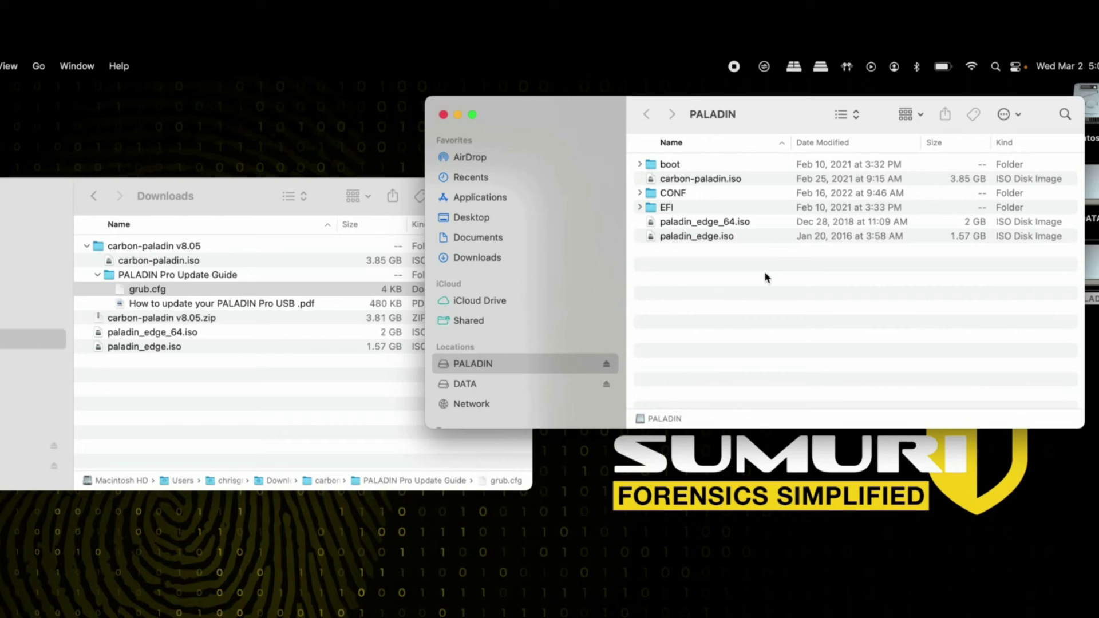
left_click_drag(541, 117, 554, 210)
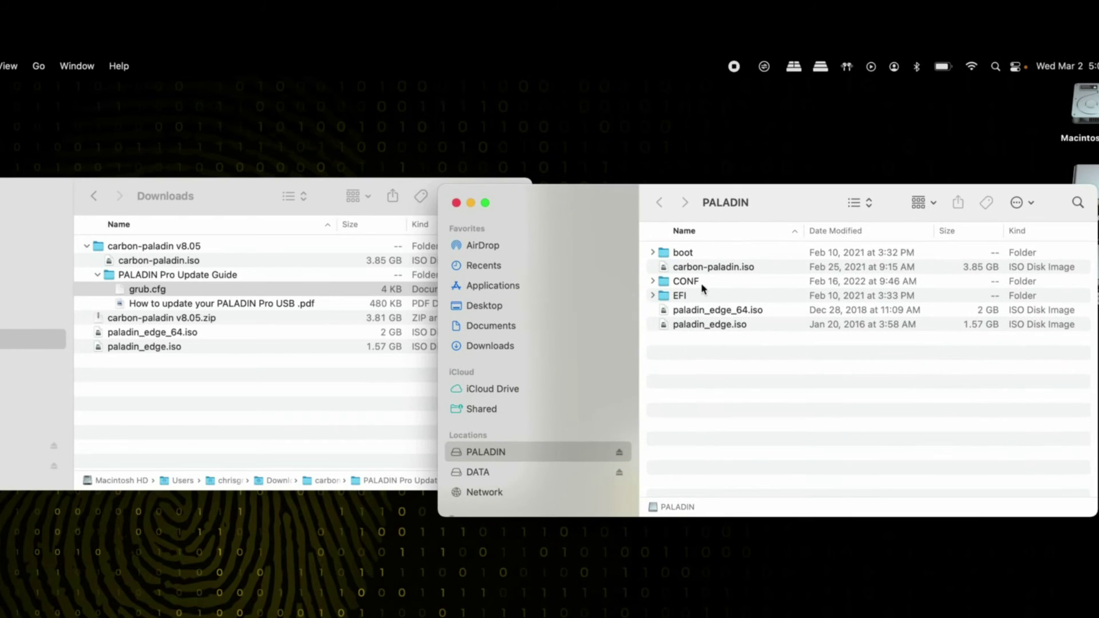
- Copy grub.cfg from the update guide folder into boot/grub on the PALADIN drive, replacing the existing file
left_click(653, 253)
left_click(663, 267)
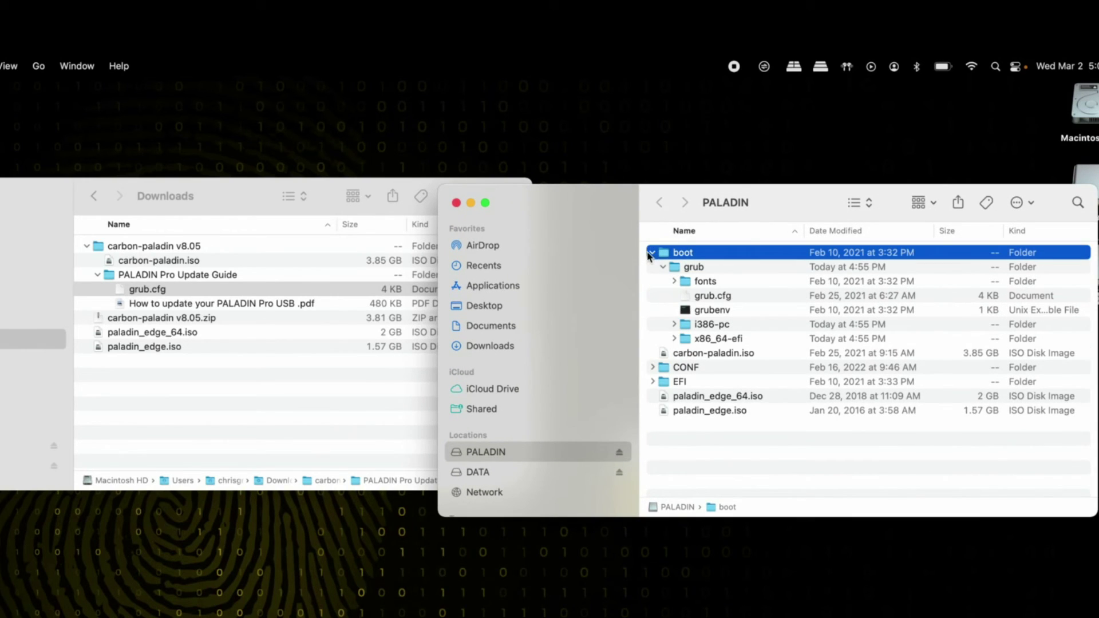
left_click(683, 268)
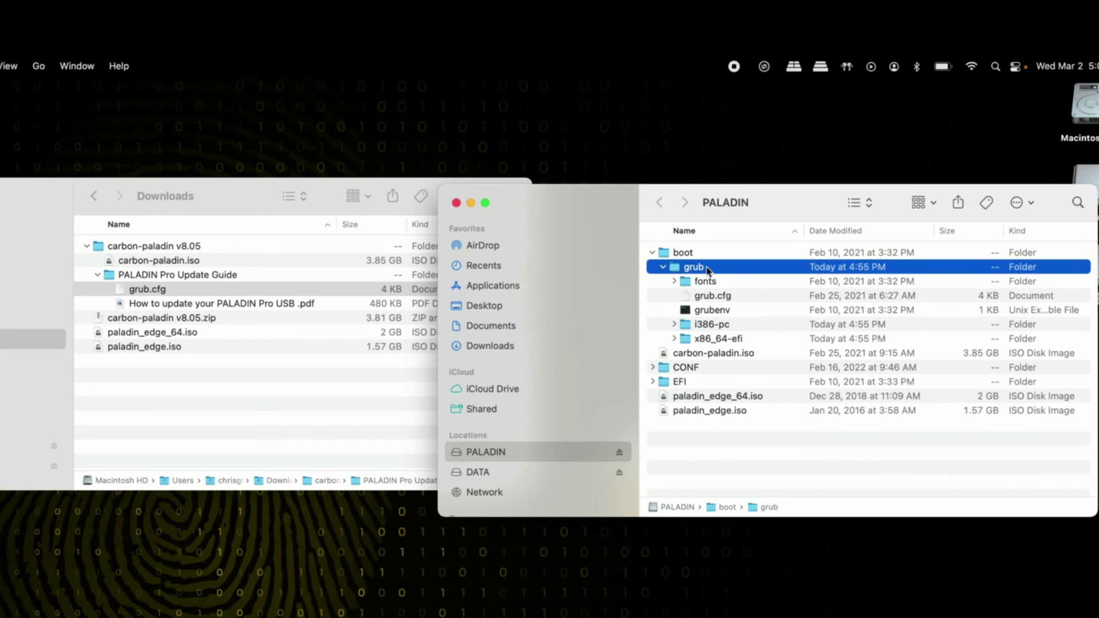
left_click(163, 290)
left_click_drag(163, 290, 694, 273)
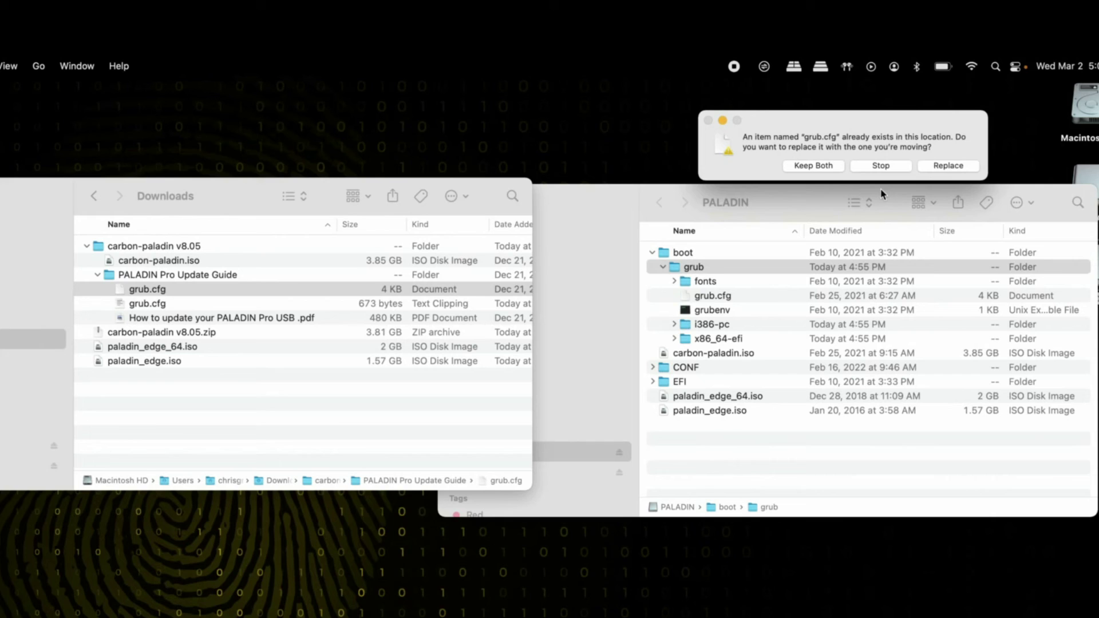
left_click(948, 165)
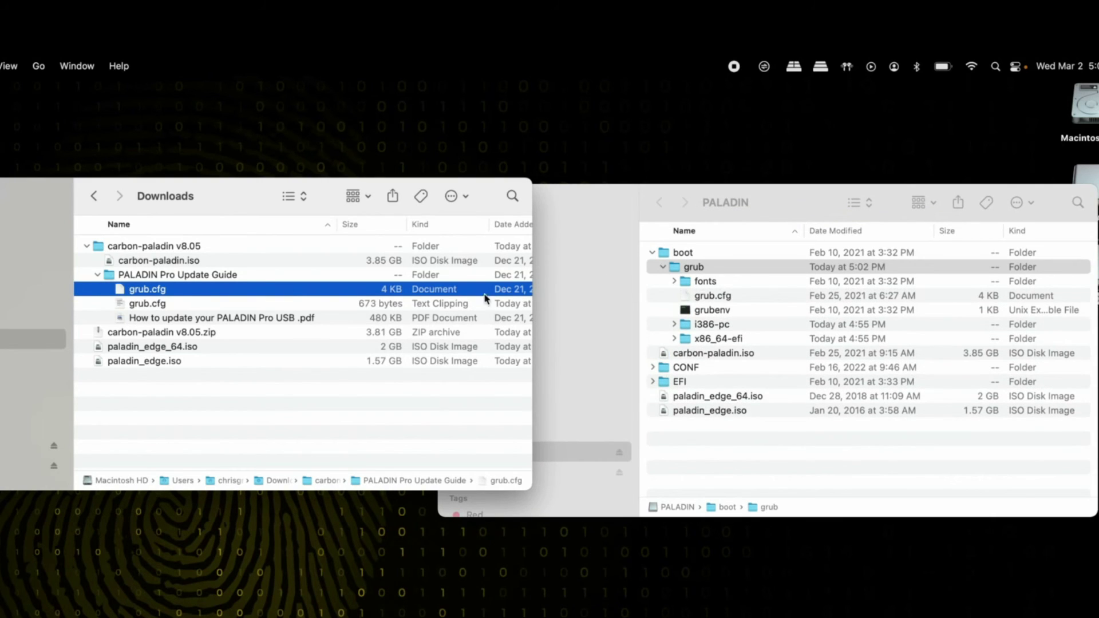
- Copy grub.cfg into the i386-pc and x86_64-efi folders under boot/grub on the PALADIN drive, replacing the existing files
left_click_drag(181, 296, 683, 330)
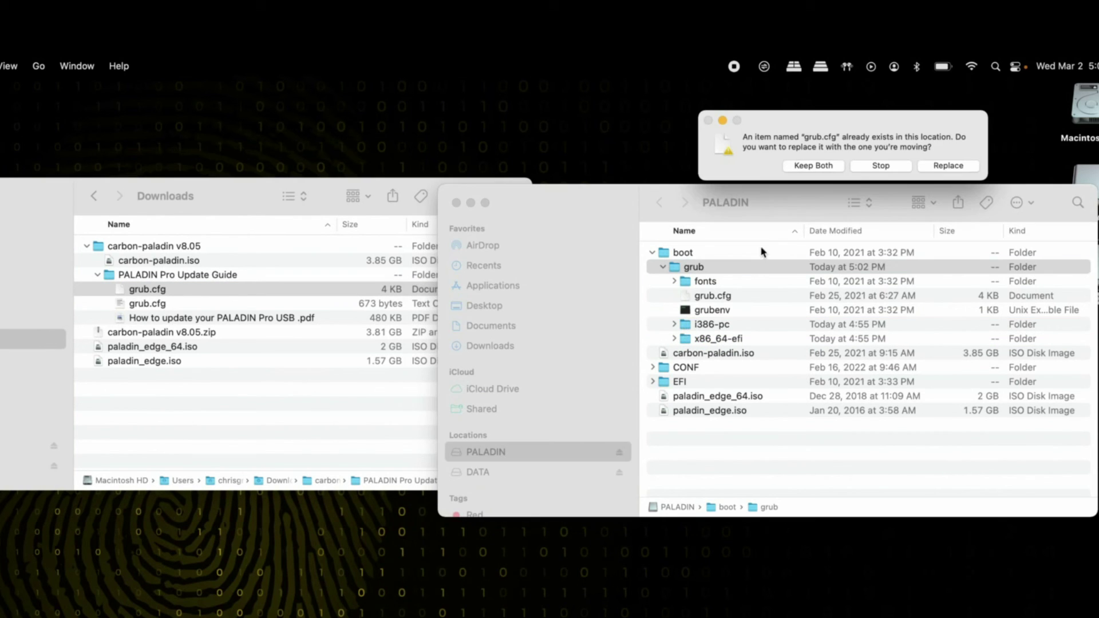
left_click(955, 166)
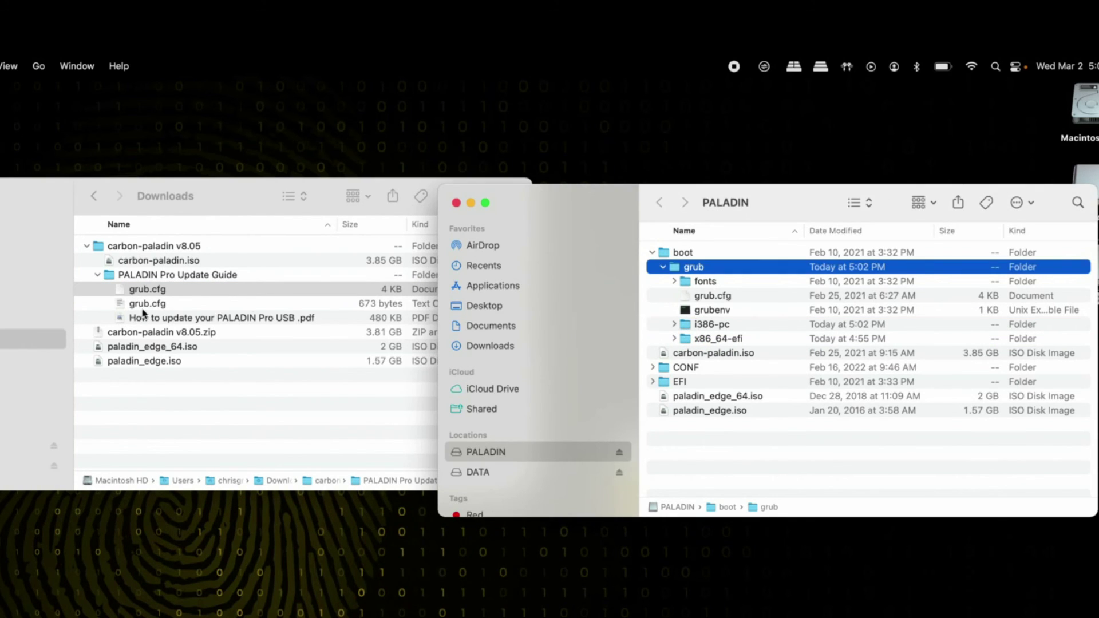
left_click_drag(147, 293, 685, 340)
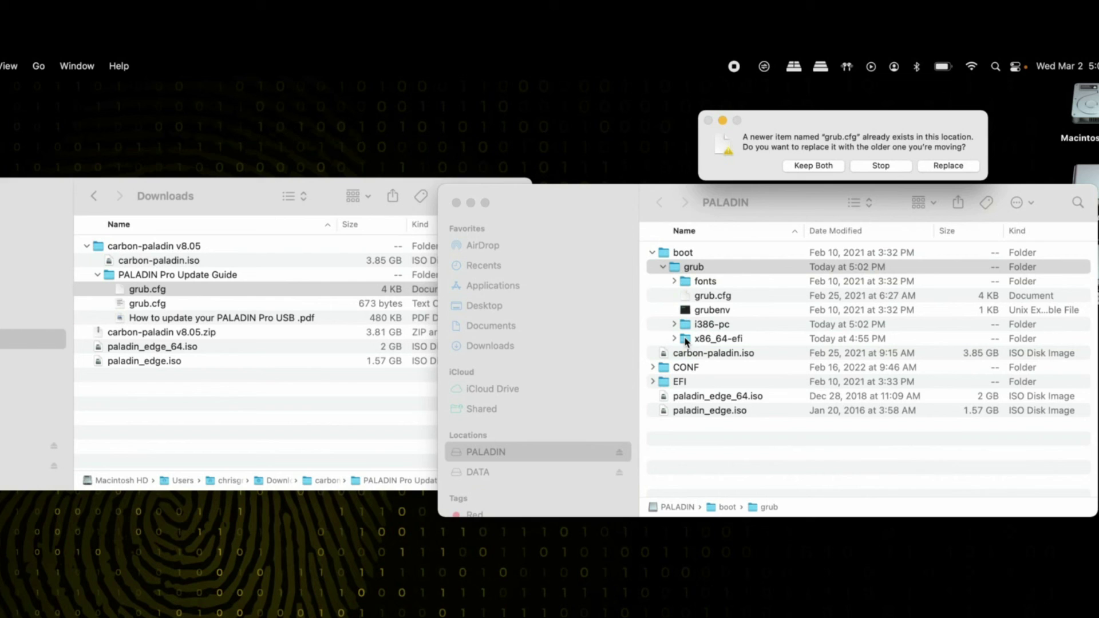
left_click(944, 164)
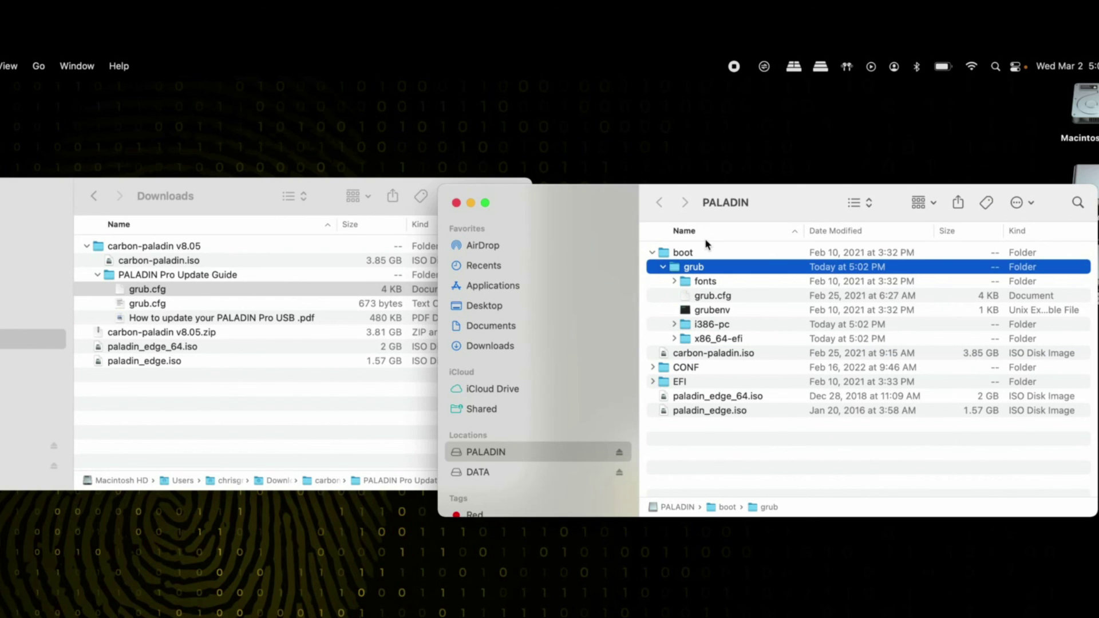